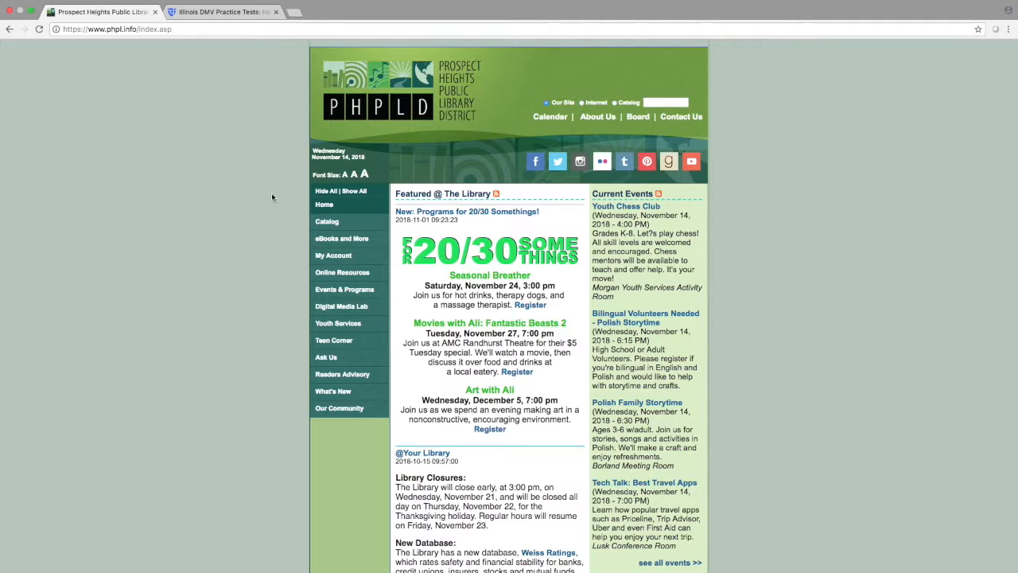
- Expand the Online Resources submenu in the library's left navigation
{"action": "left_click", "coordinate": [341, 272]}
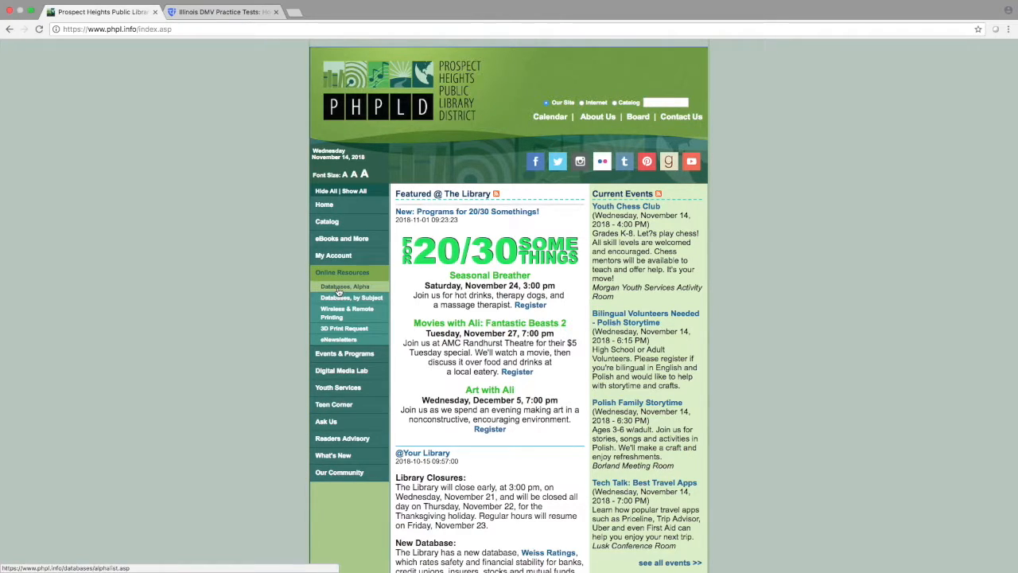
- Open the alphabetical database list and launch the Illinois Driving Information site
{"action": "left_click", "coordinate": [337, 288]}
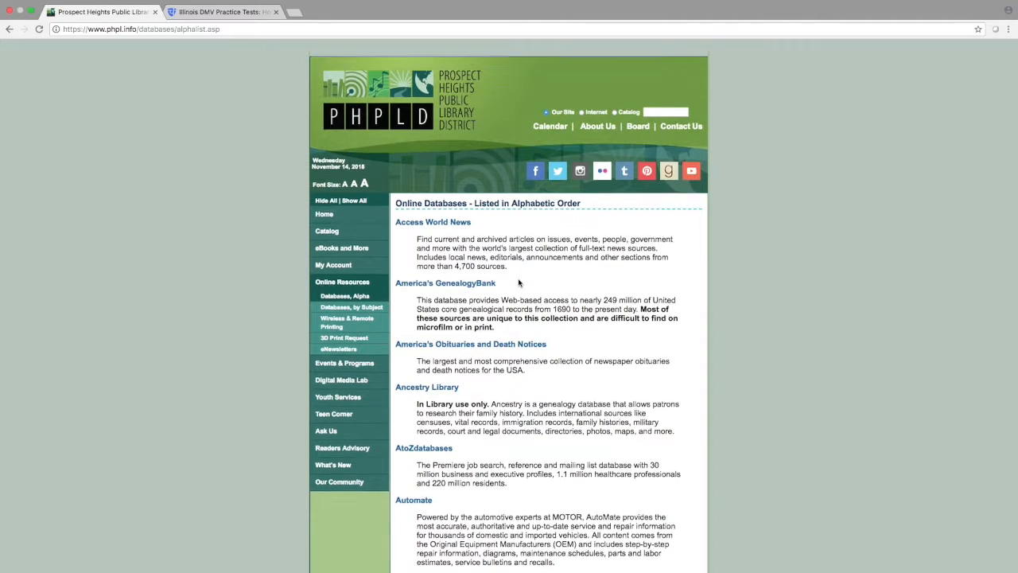
{"action": "scroll", "coordinate": [518, 282], "scroll_direction": "down", "scroll_amount": 5}
{"action": "scroll", "coordinate": [518, 283], "scroll_direction": "down", "scroll_amount": 5}
{"action": "scroll", "coordinate": [518, 282], "scroll_direction": "down", "scroll_amount": 4}
{"action": "scroll", "coordinate": [518, 282], "scroll_direction": "down", "scroll_amount": 4}
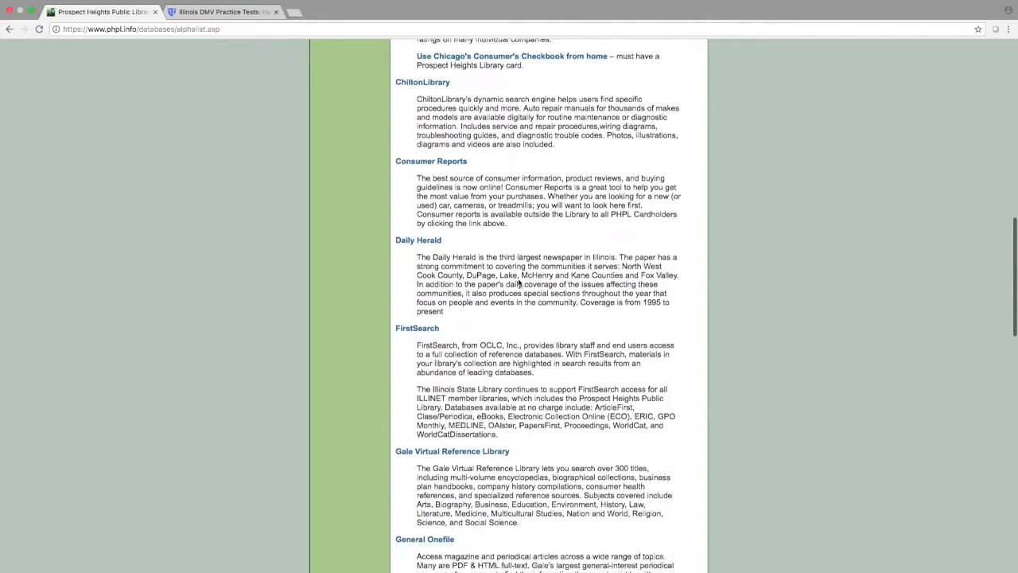
{"action": "scroll", "coordinate": [519, 282], "scroll_direction": "down", "scroll_amount": 4}
{"action": "scroll", "coordinate": [518, 282], "scroll_direction": "down", "scroll_amount": 4}
{"action": "scroll", "coordinate": [518, 283], "scroll_direction": "down", "scroll_amount": 1}
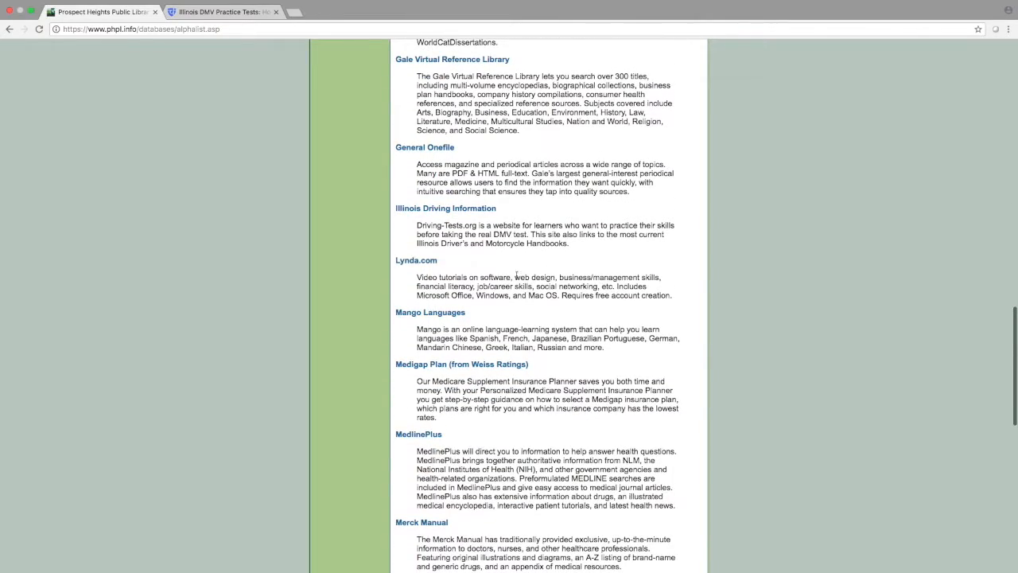
{"action": "left_click", "coordinate": [460, 211]}
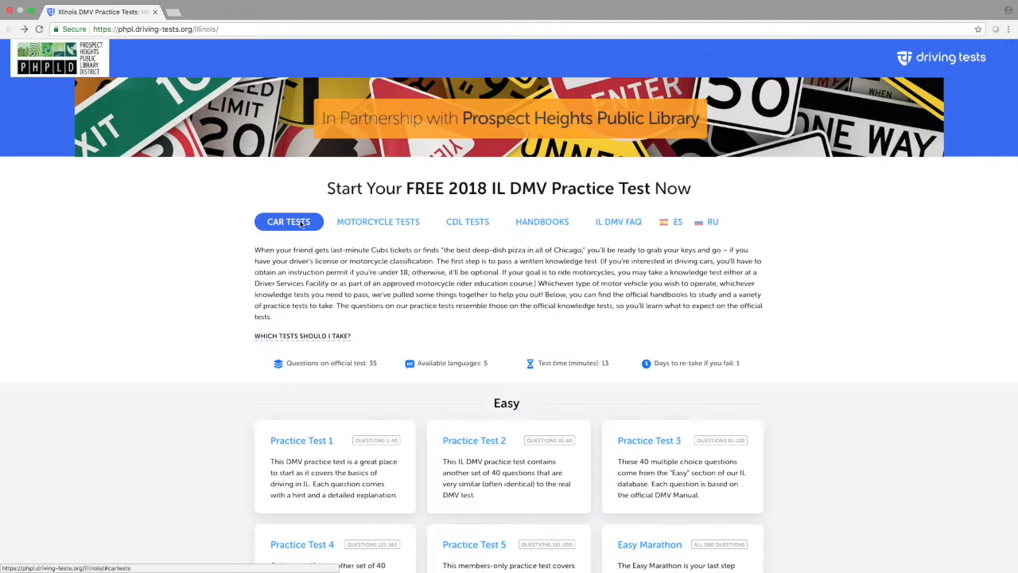
{"action": "left_click", "coordinate": [356, 227]}
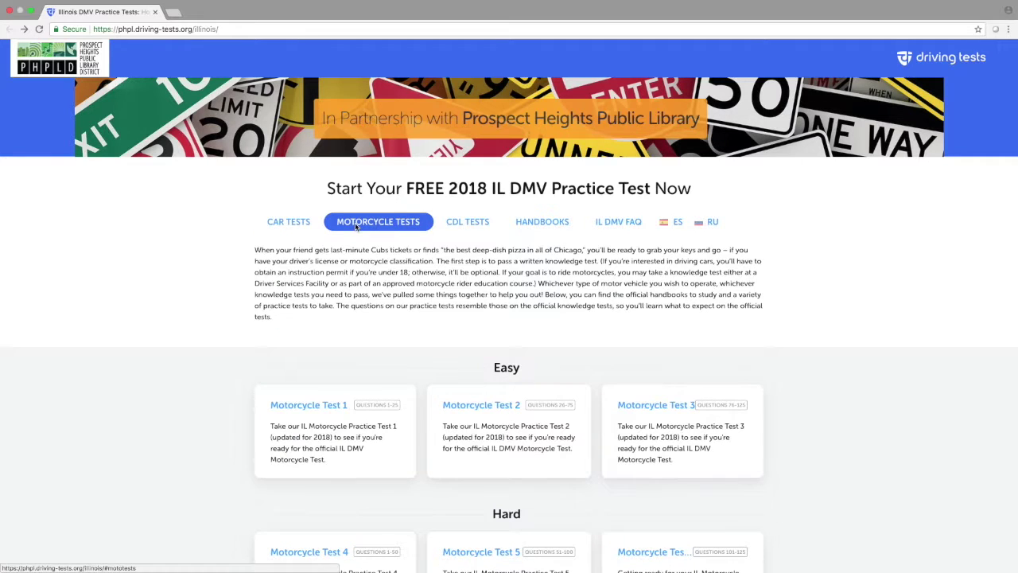
{"action": "left_click", "coordinate": [460, 224]}
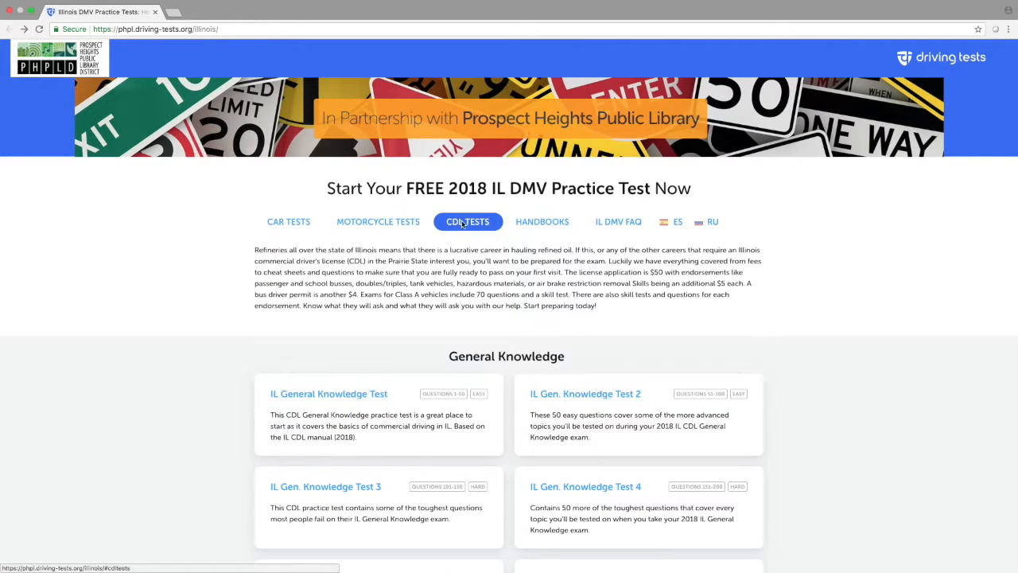
{"action": "left_click", "coordinate": [528, 224]}
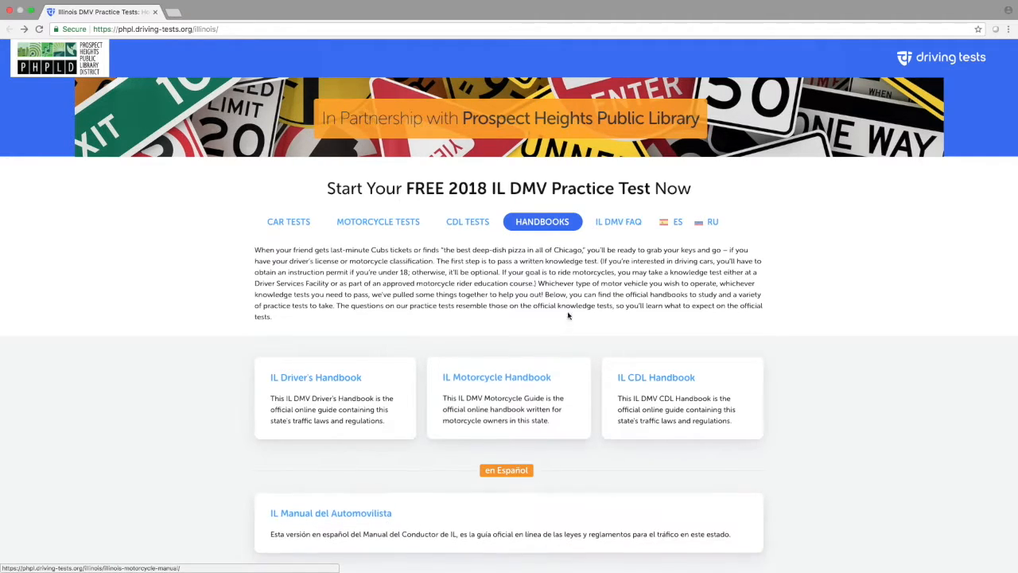
{"action": "left_click", "coordinate": [605, 229]}
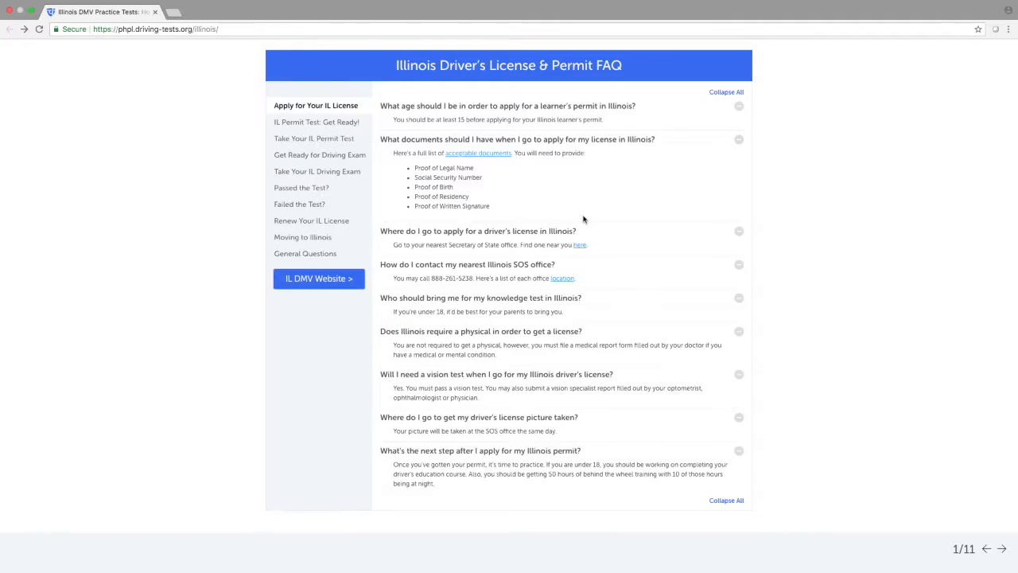
{"action": "scroll", "coordinate": [583, 218], "scroll_direction": "down", "scroll_amount": 2}
{"action": "scroll", "coordinate": [584, 218], "scroll_direction": "up", "scroll_amount": 3}
{"action": "scroll", "coordinate": [583, 219], "scroll_direction": "up", "scroll_amount": 4}
{"action": "scroll", "coordinate": [583, 218], "scroll_direction": "up", "scroll_amount": 5}
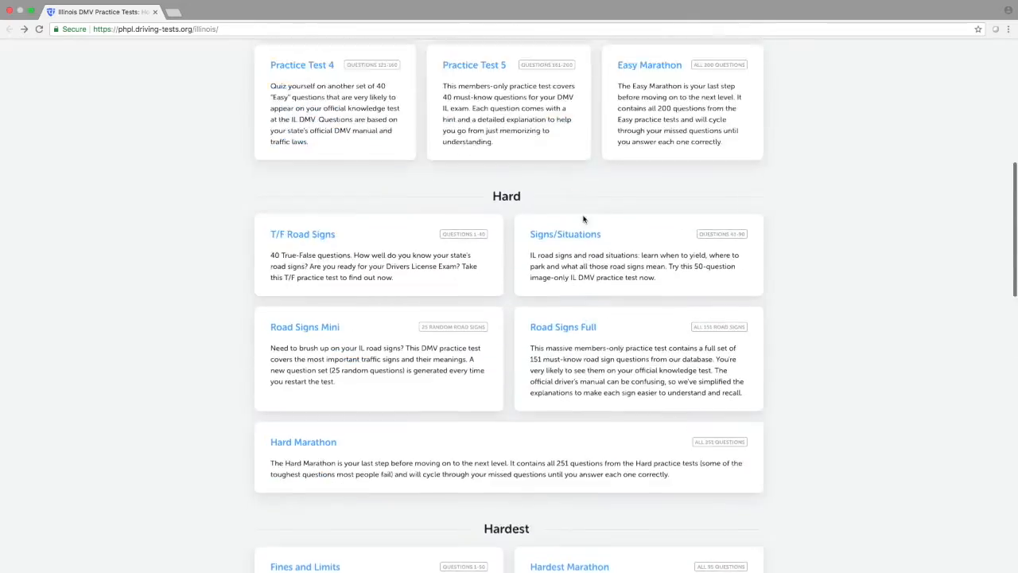
{"action": "scroll", "coordinate": [584, 219], "scroll_direction": "up", "scroll_amount": 5}
{"action": "scroll", "coordinate": [583, 219], "scroll_direction": "up", "scroll_amount": 3}
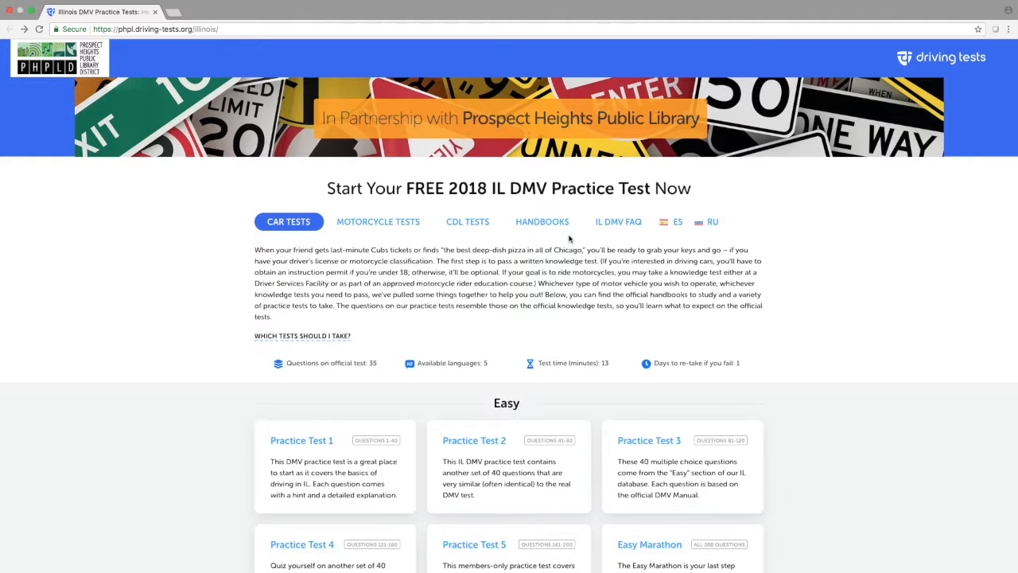
{"action": "scroll", "coordinate": [569, 238], "scroll_direction": "down", "scroll_amount": 1}
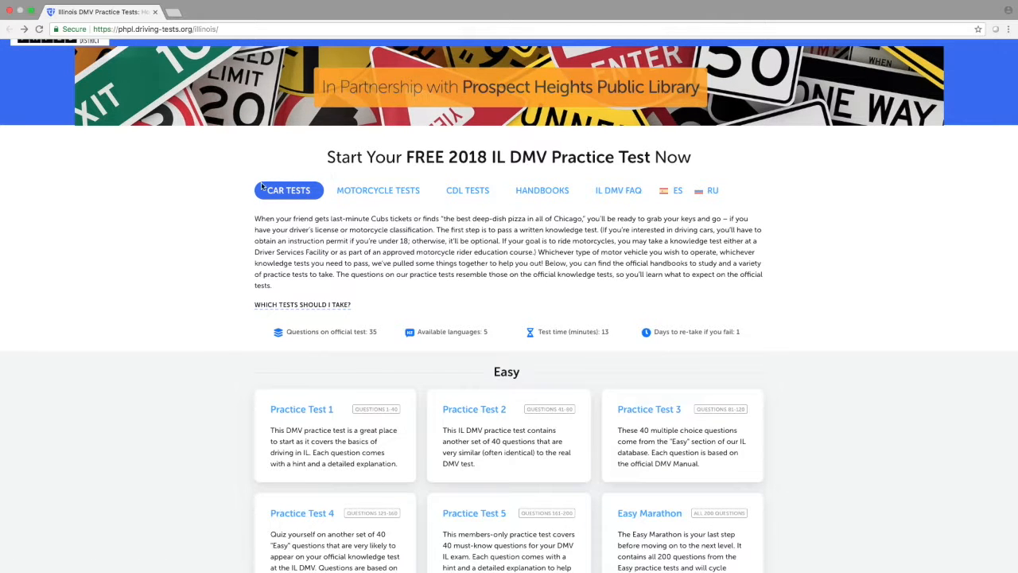
{"action": "scroll", "coordinate": [330, 205], "scroll_direction": "up", "scroll_amount": 1}
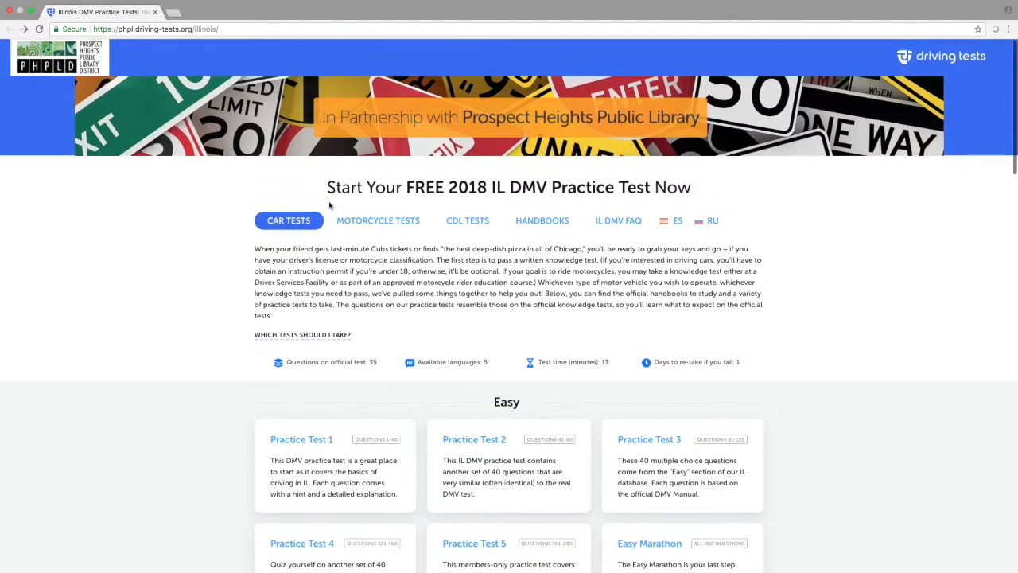
{"action": "scroll", "coordinate": [330, 205], "scroll_direction": "down", "scroll_amount": 3}
{"action": "scroll", "coordinate": [330, 206], "scroll_direction": "down", "scroll_amount": 2}
{"action": "scroll", "coordinate": [330, 205], "scroll_direction": "down", "scroll_amount": 2}
{"action": "scroll", "coordinate": [330, 206], "scroll_direction": "down", "scroll_amount": 1}
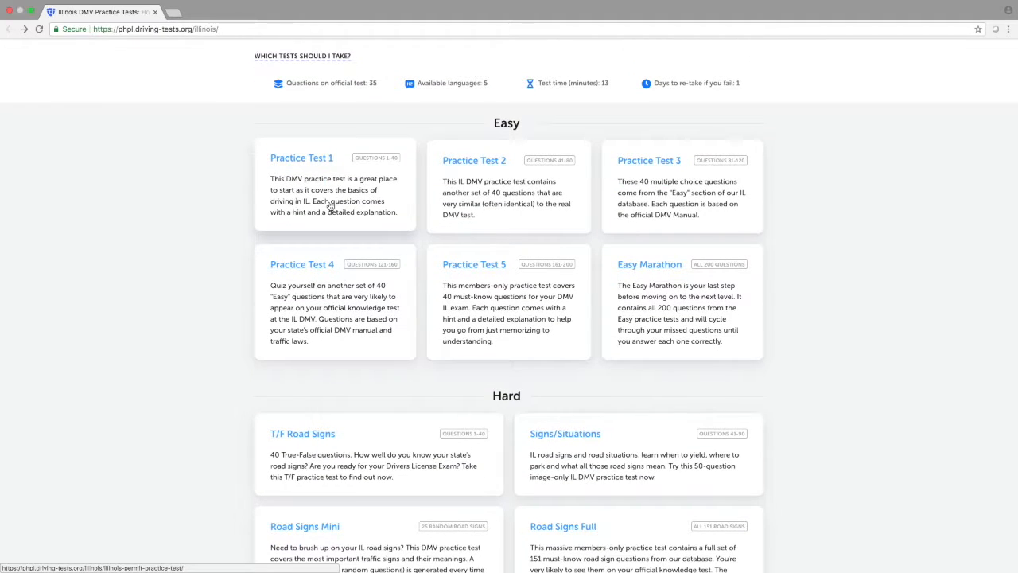
{"action": "scroll", "coordinate": [334, 219], "scroll_direction": "down", "scroll_amount": 1}
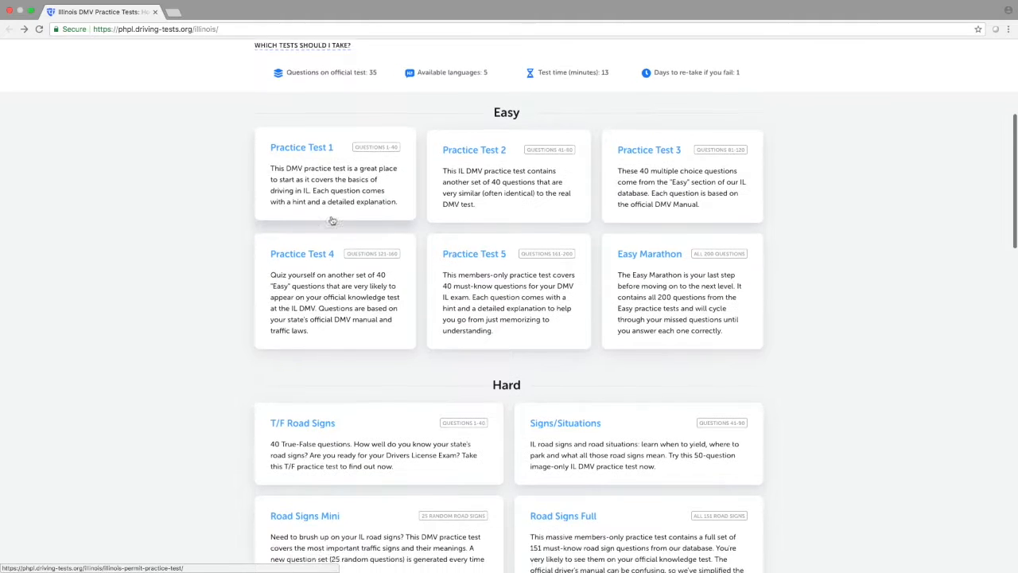
{"action": "scroll", "coordinate": [334, 219], "scroll_direction": "down", "scroll_amount": 4}
{"action": "scroll", "coordinate": [334, 219], "scroll_direction": "down", "scroll_amount": 3}
{"action": "scroll", "coordinate": [334, 219], "scroll_direction": "down", "scroll_amount": 2}
{"action": "scroll", "coordinate": [334, 219], "scroll_direction": "down", "scroll_amount": 3}
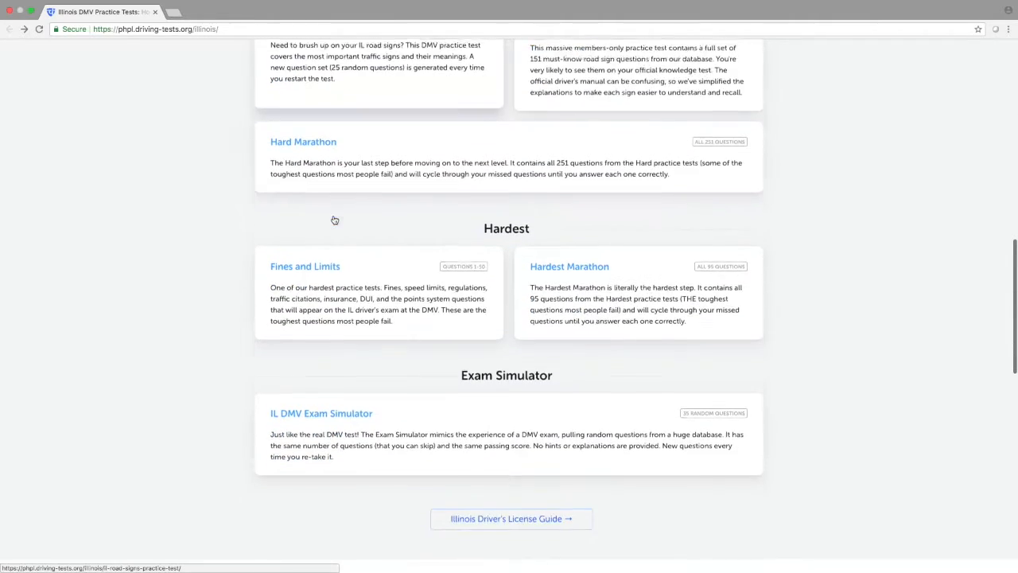
{"action": "scroll", "coordinate": [334, 219], "scroll_direction": "down", "scroll_amount": 1}
{"action": "scroll", "coordinate": [335, 218], "scroll_direction": "down", "scroll_amount": 1}
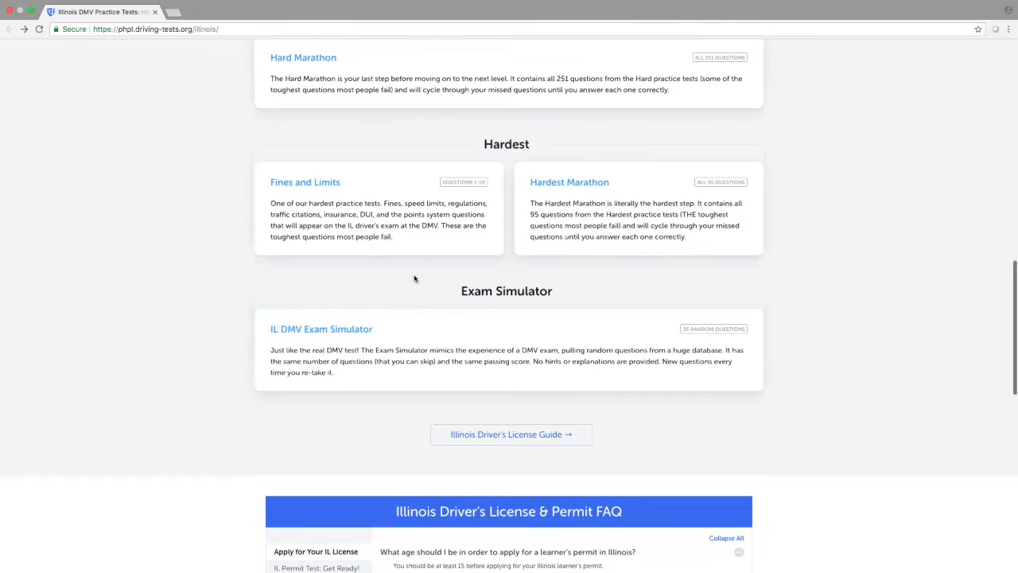
{"action": "scroll", "coordinate": [417, 279], "scroll_direction": "up", "scroll_amount": 2}
{"action": "scroll", "coordinate": [416, 278], "scroll_direction": "up", "scroll_amount": 4}
{"action": "scroll", "coordinate": [398, 277], "scroll_direction": "up", "scroll_amount": 3}
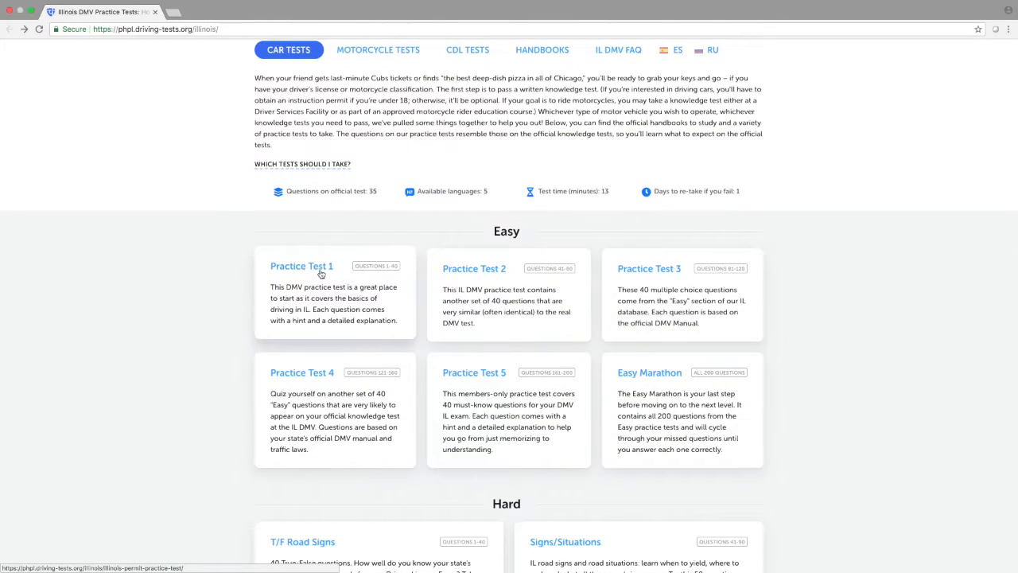
{"action": "left_click", "coordinate": [319, 272]}
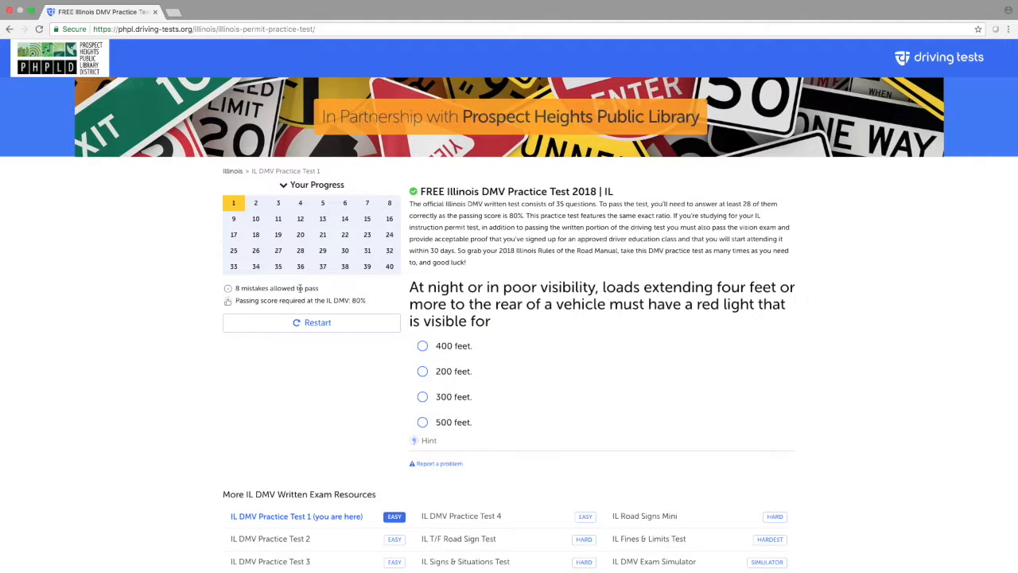
- Start Practice Test 1, reveal the hint, and answer question 1 with 500 feet
{"action": "left_click", "coordinate": [423, 345]}
{"action": "left_click", "coordinate": [414, 441]}
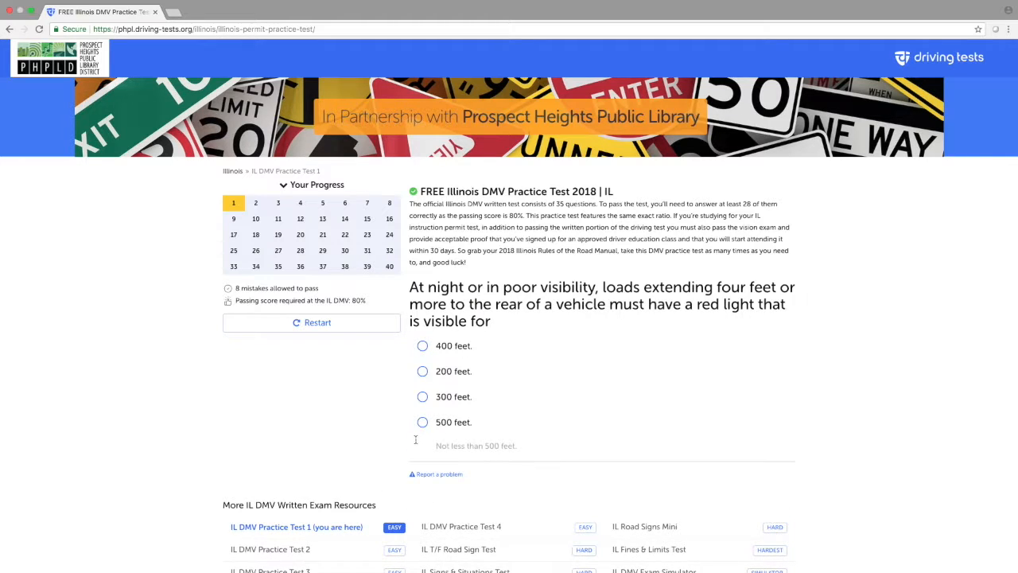
{"action": "left_click", "coordinate": [422, 421]}
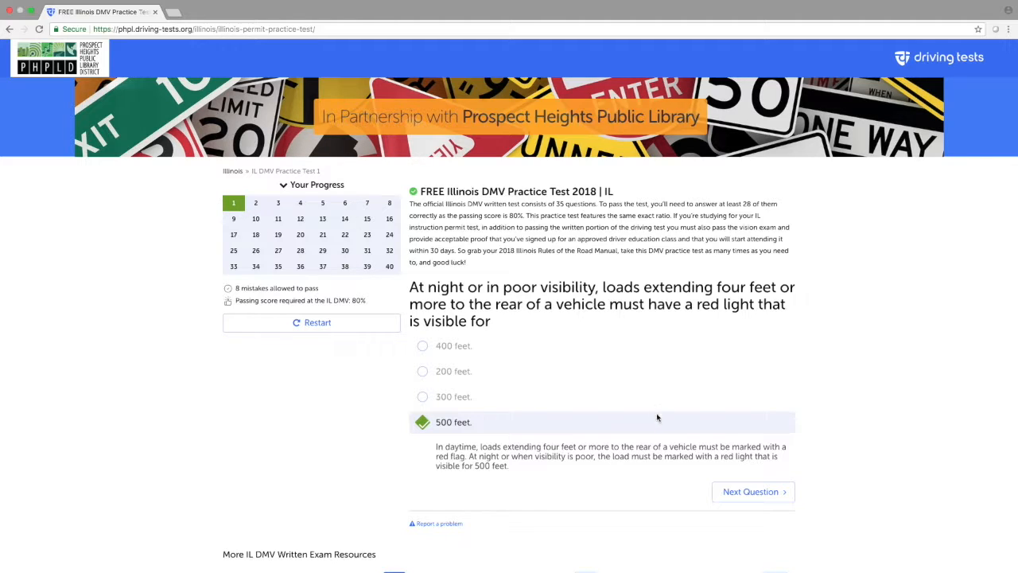
- Advance to question 2 and answer it with 5 to 6 seconds, revealing the 3 to 4 seconds explanation
{"action": "left_click", "coordinate": [751, 493]}
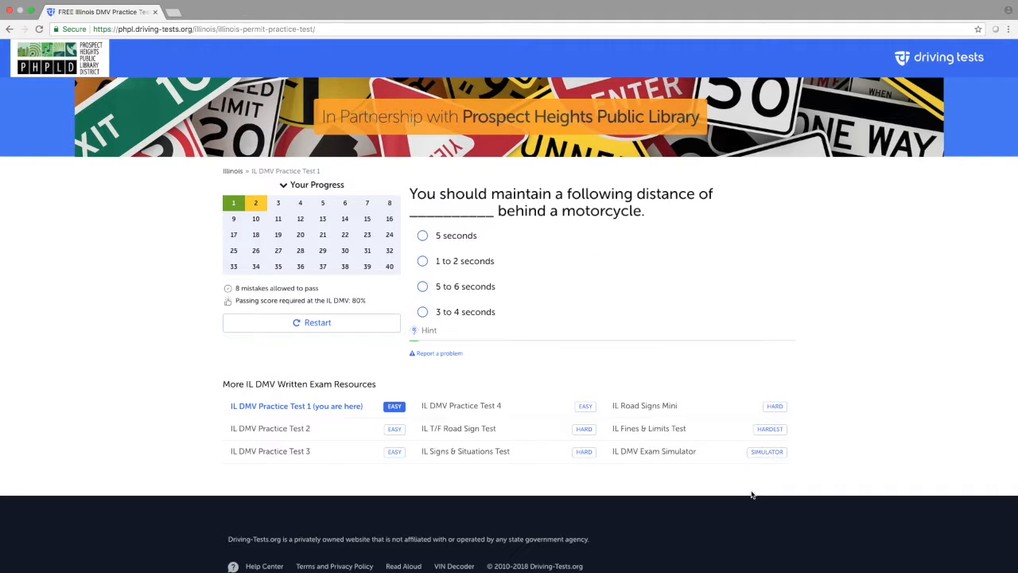
{"action": "left_click", "coordinate": [509, 285]}
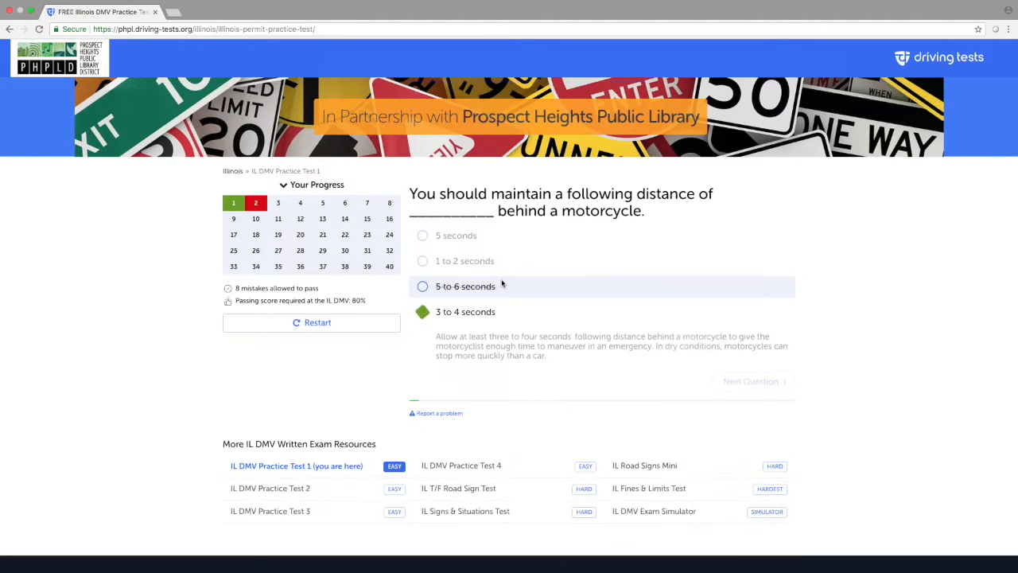